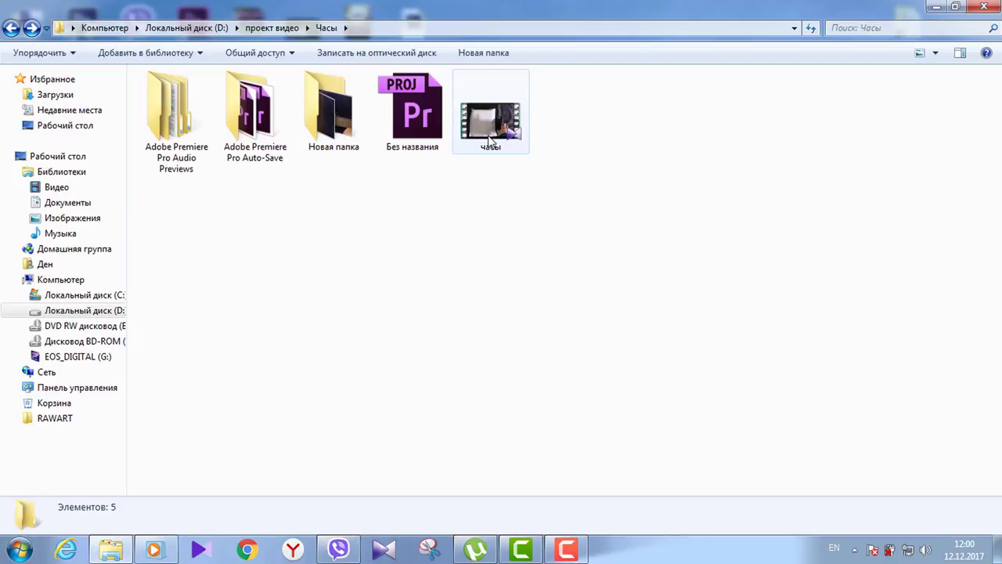
Open the часы video from the Часы folder in KMPlayer and pause it to view the advertising beside the picture
left_click(469, 124)
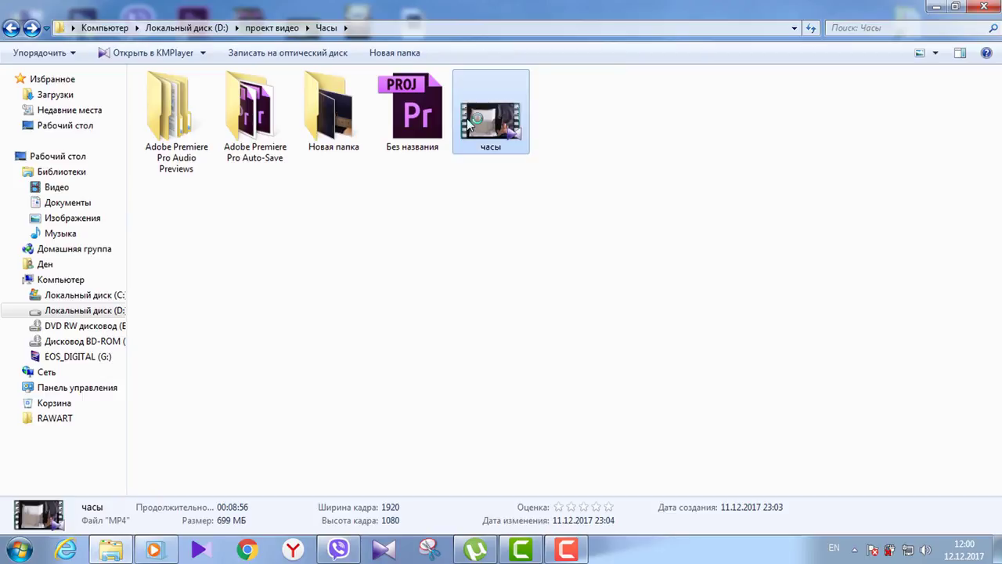
double_click(469, 123)
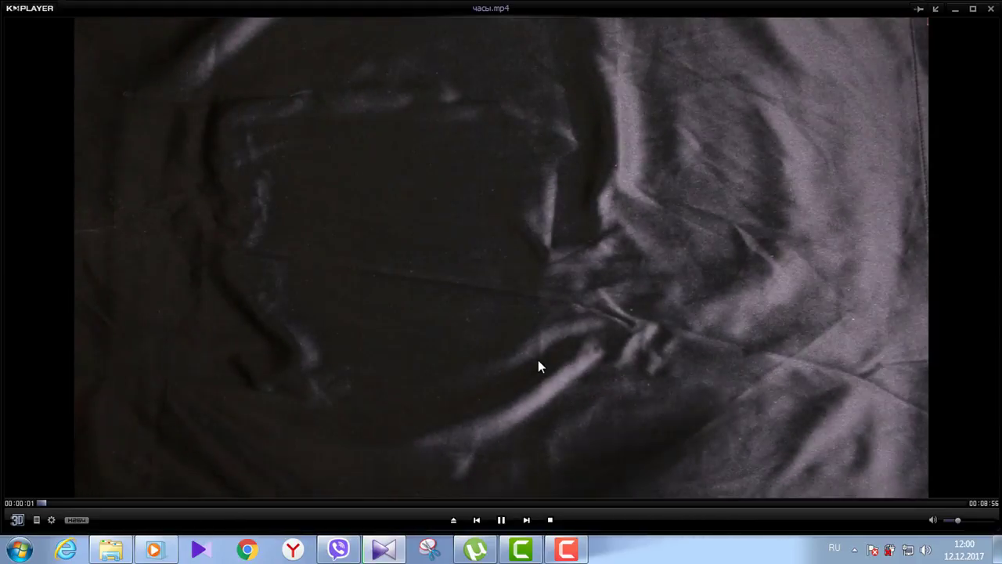
left_click(538, 366)
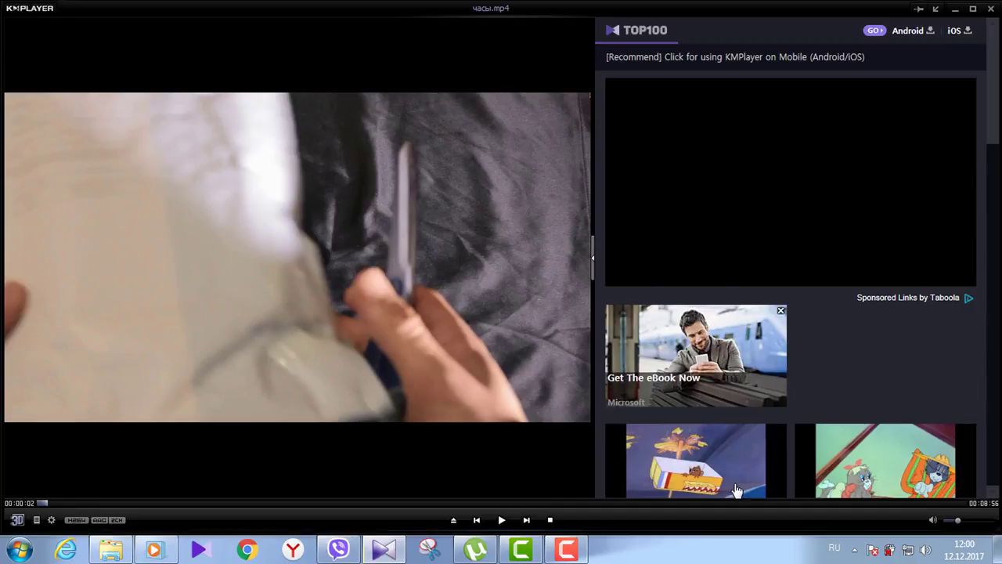
mouse_move(753, 371)
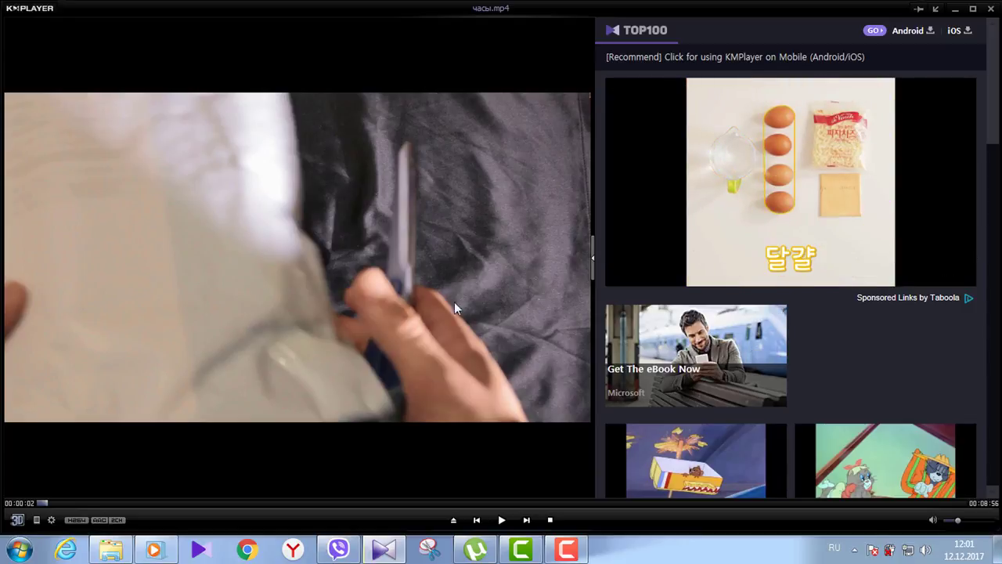
Set the player's emblem to the standard skin emblem (<Станд. эмблема обложки>) and close KMPlayer
right_click(386, 221)
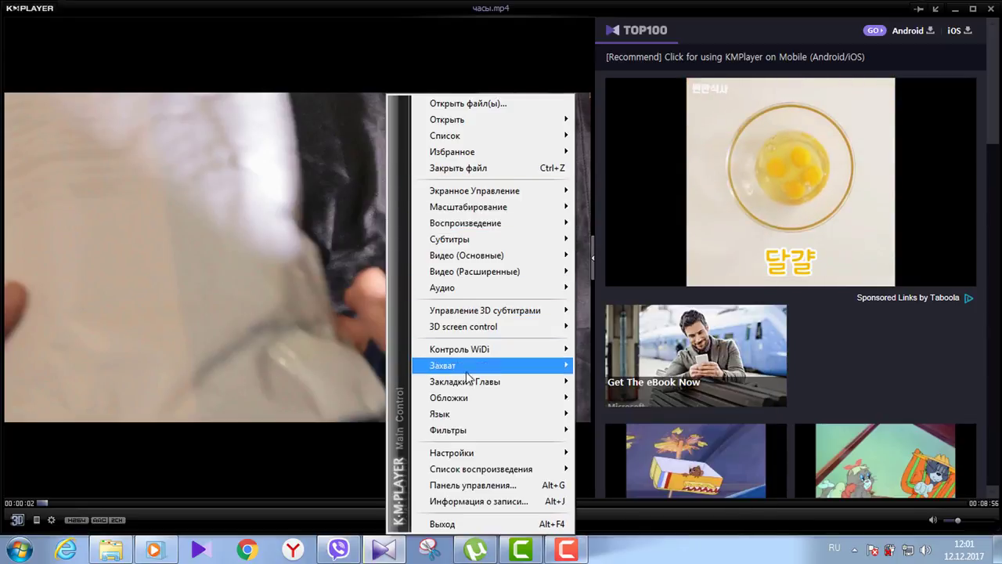
mouse_move(475, 399)
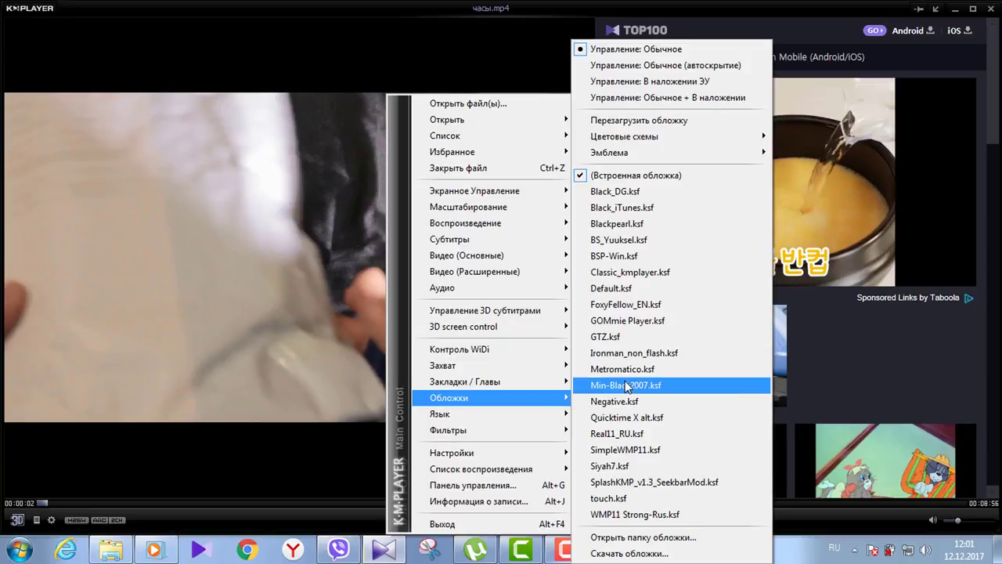
mouse_move(667, 157)
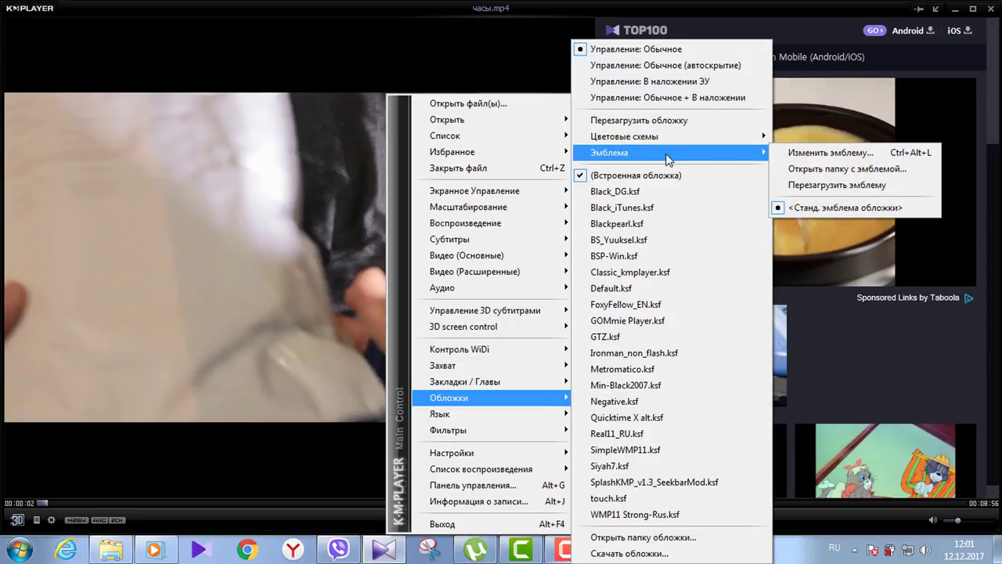
left_click(827, 208)
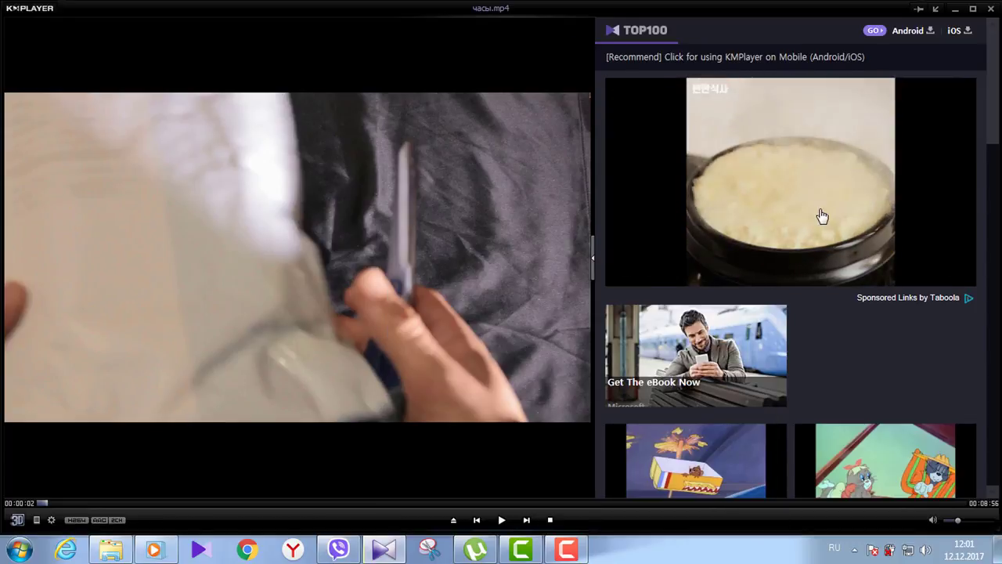
left_click(993, 11)
left_click(620, 258)
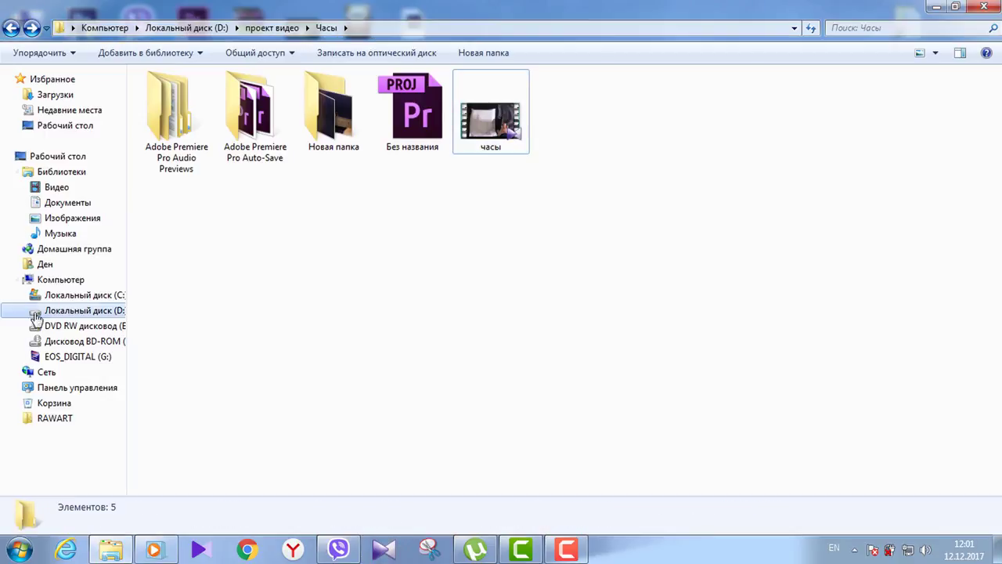
Go to the folder C:\Windows\System32\drivers\etc
left_click(100, 295)
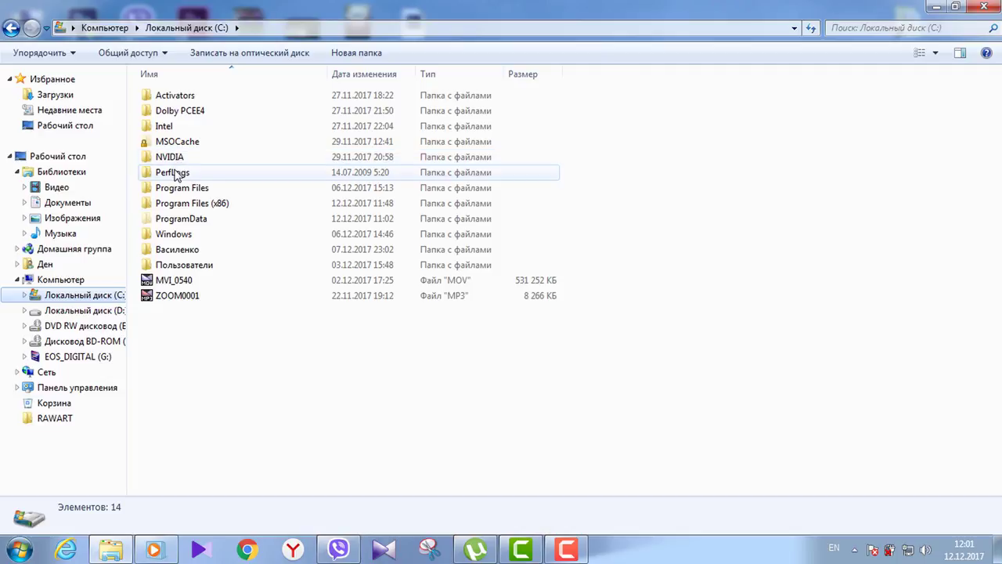
double_click(183, 234)
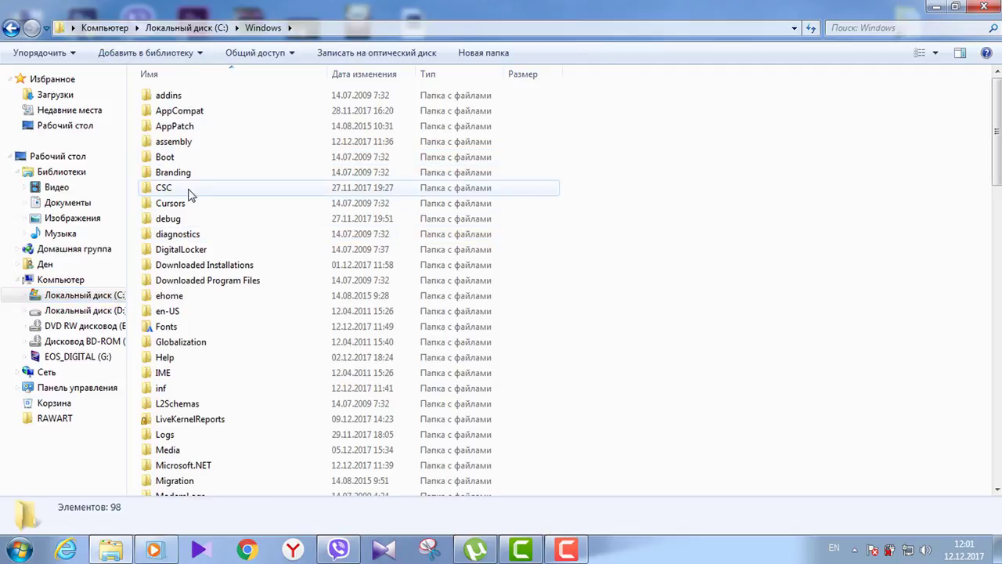
scroll(217, 258, "down", 7)
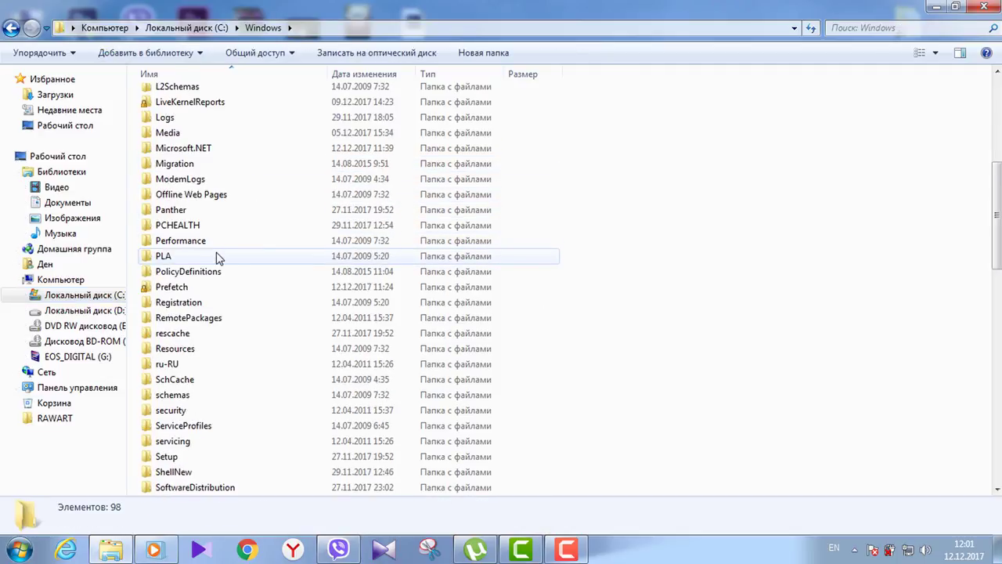
scroll(217, 258, "down", 5)
double_click(181, 298)
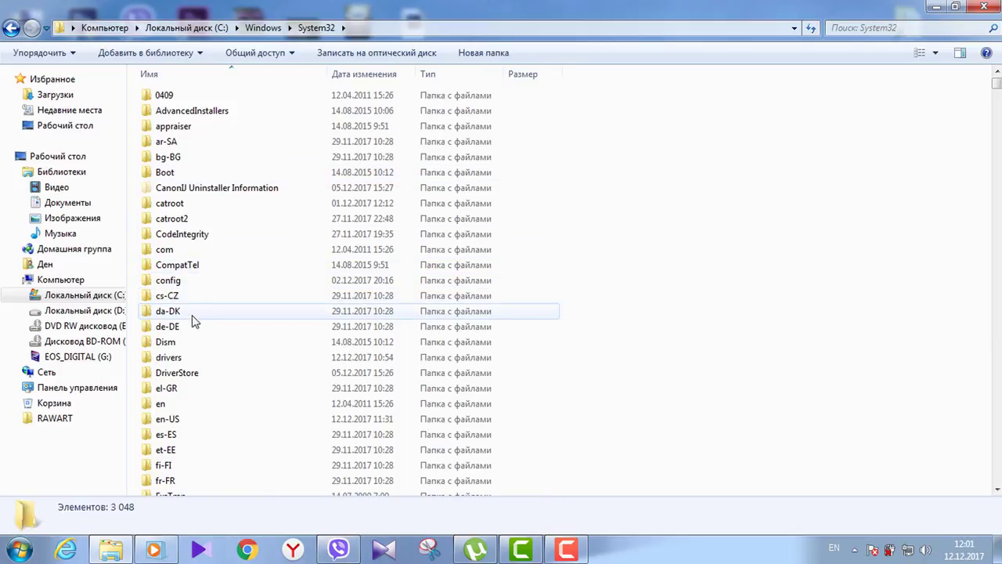
double_click(173, 362)
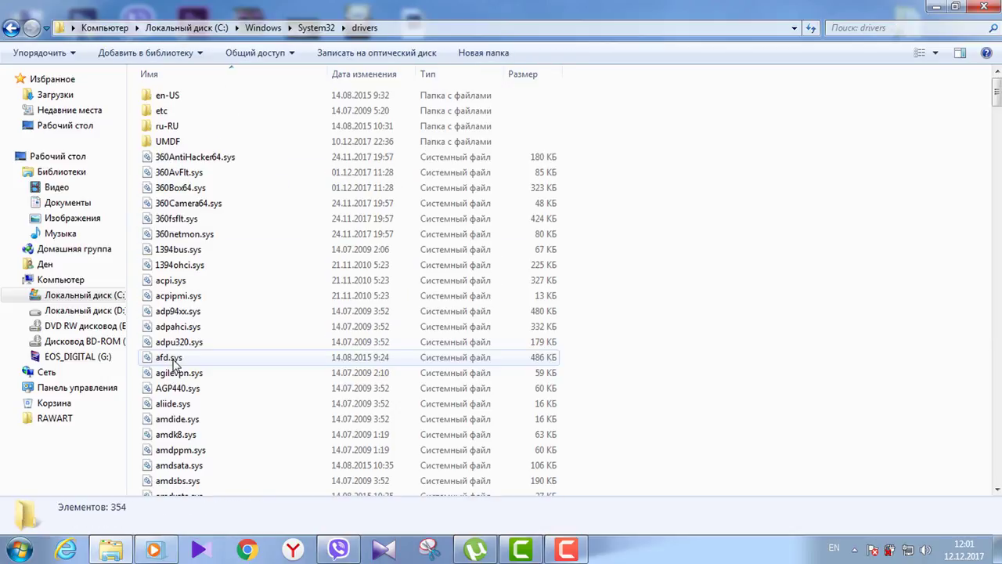
double_click(161, 116)
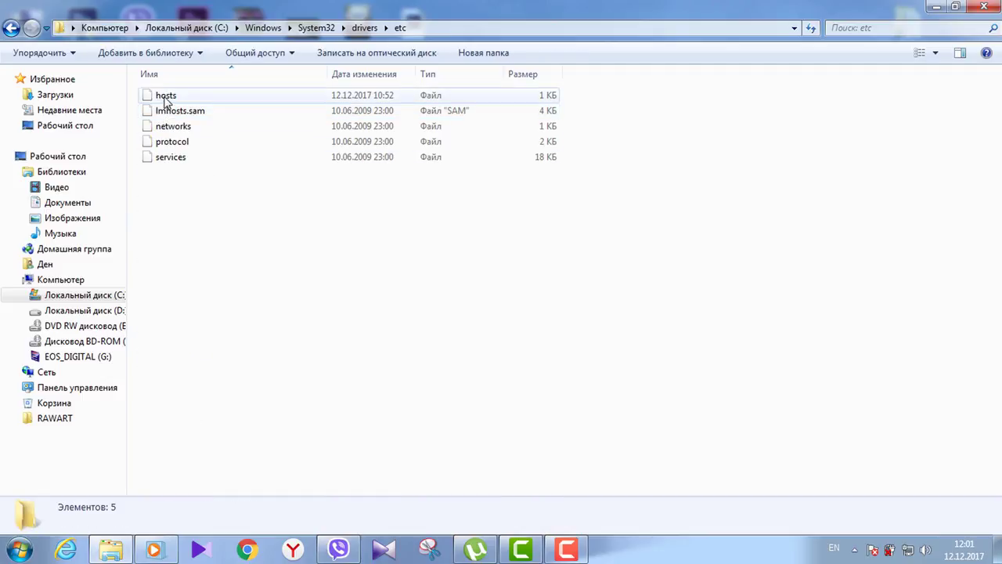
Open the hosts file with Notepad (Блокнот)
left_click(167, 97)
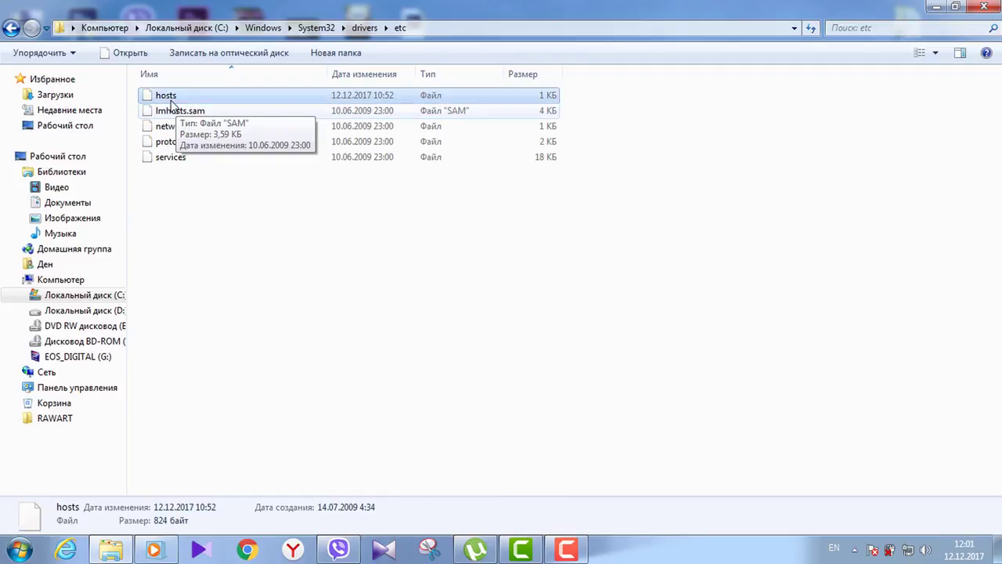
double_click(173, 101)
left_click(368, 301)
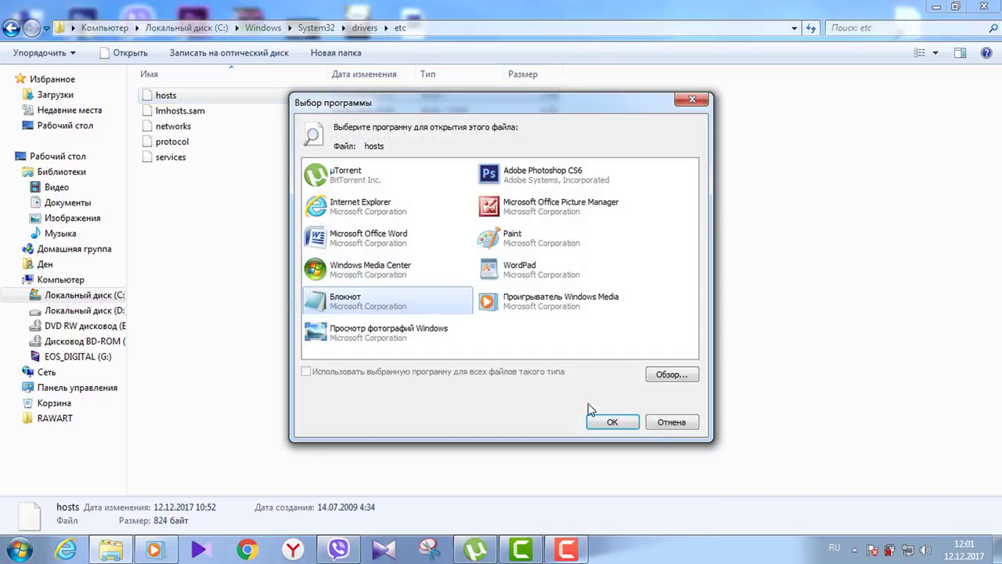
left_click(627, 424)
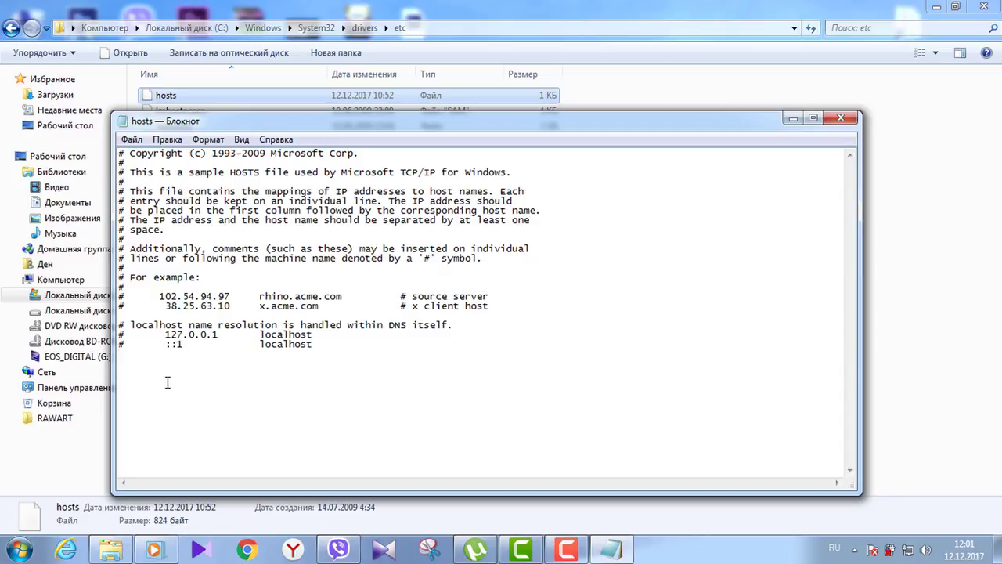
Add the line "127.0.0.1 player.kmpmedia.net" at the end of the hosts file, then close it and save the changes
type("127.0.0.1 player.kmpmedia.net")
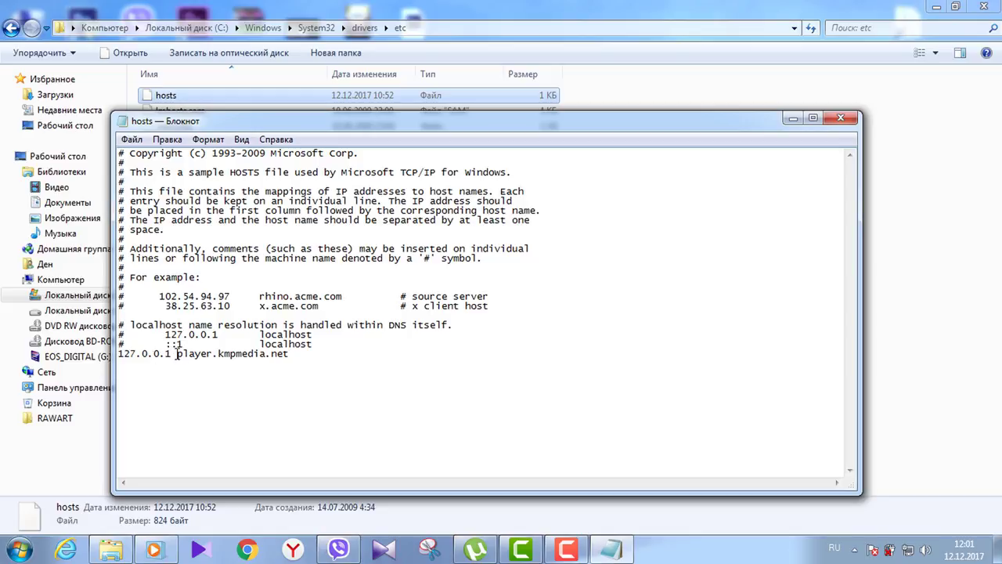
left_click(177, 354)
left_click(840, 117)
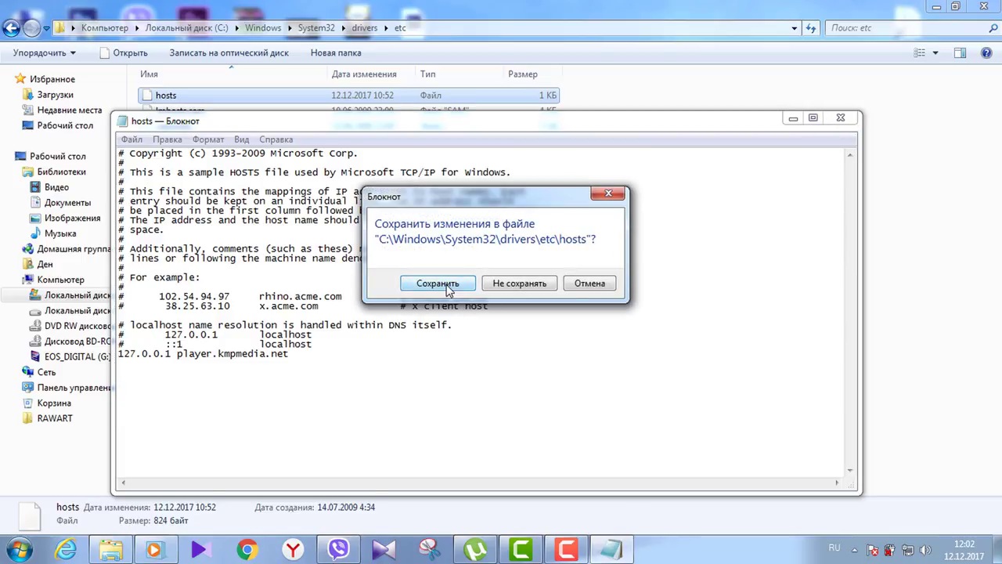
left_click(449, 286)
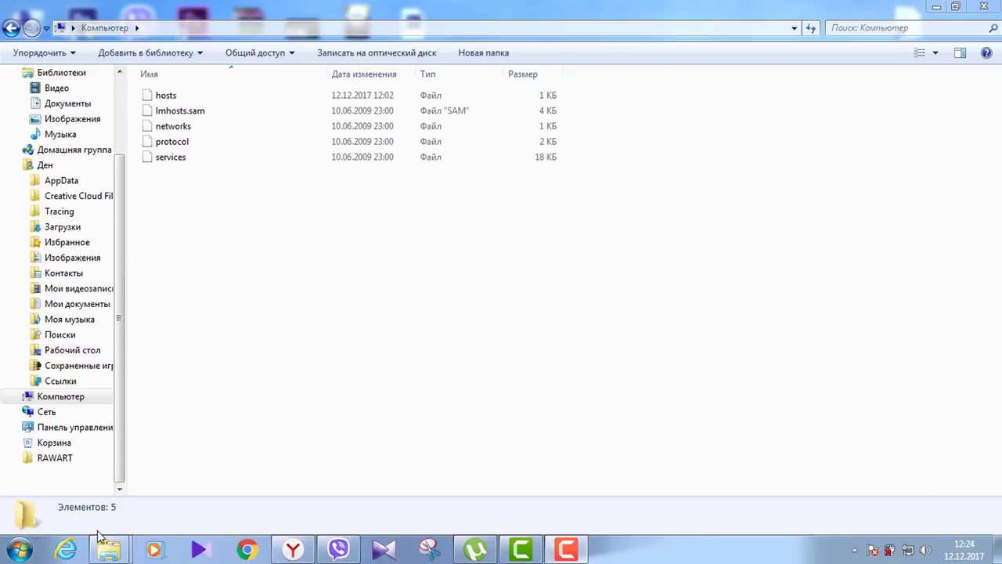
Open the Windows Firewall list of allowed programs from the Control Panel and enlarge its window to show the whole page
left_click(17, 549)
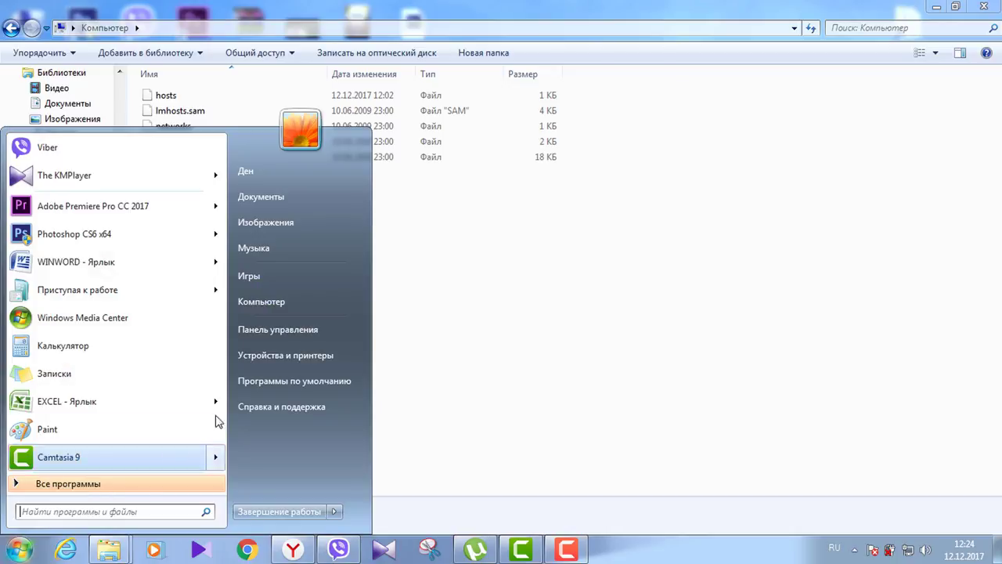
left_click(265, 339)
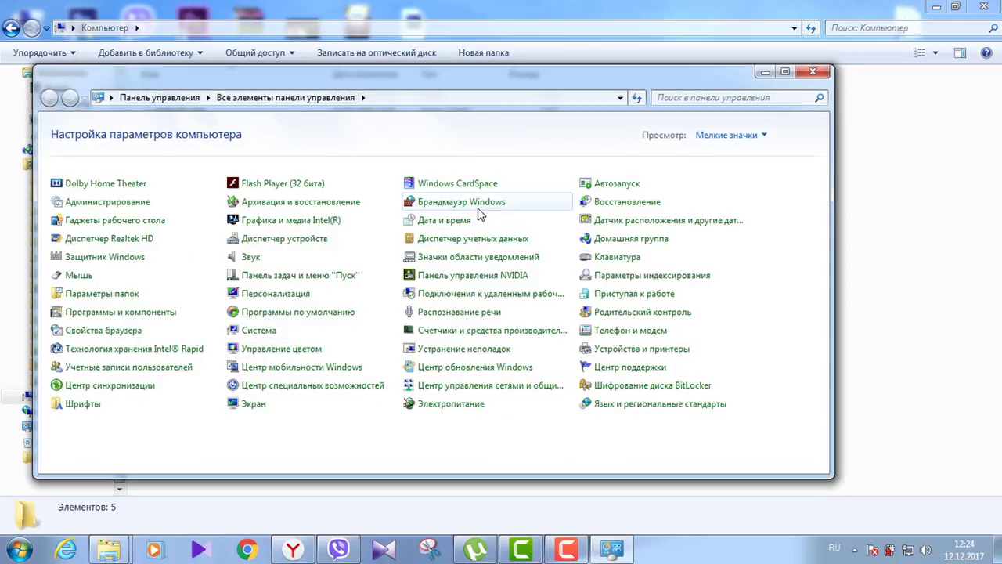
left_click(478, 205)
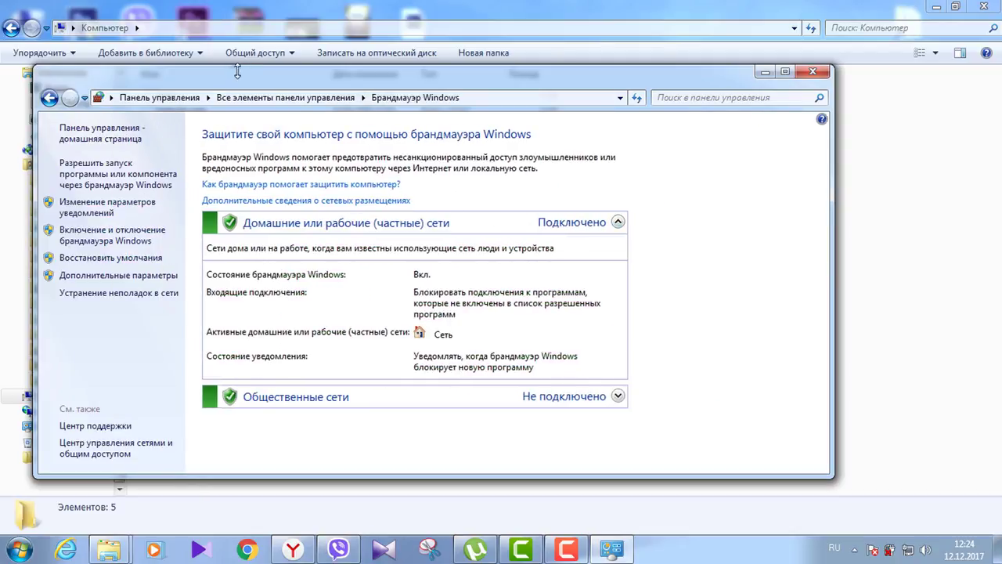
left_click_drag(235, 76, 419, 89)
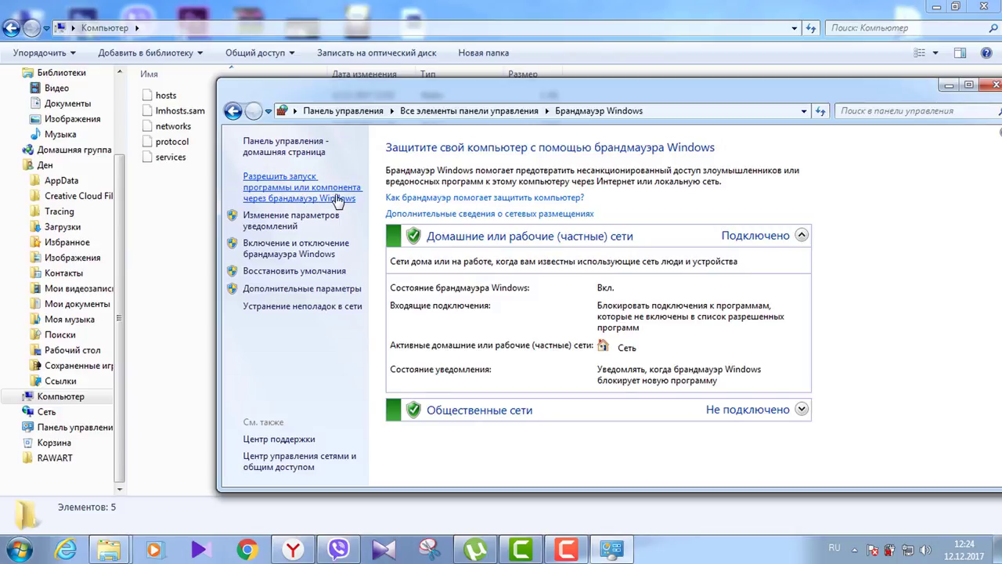
left_click(291, 200)
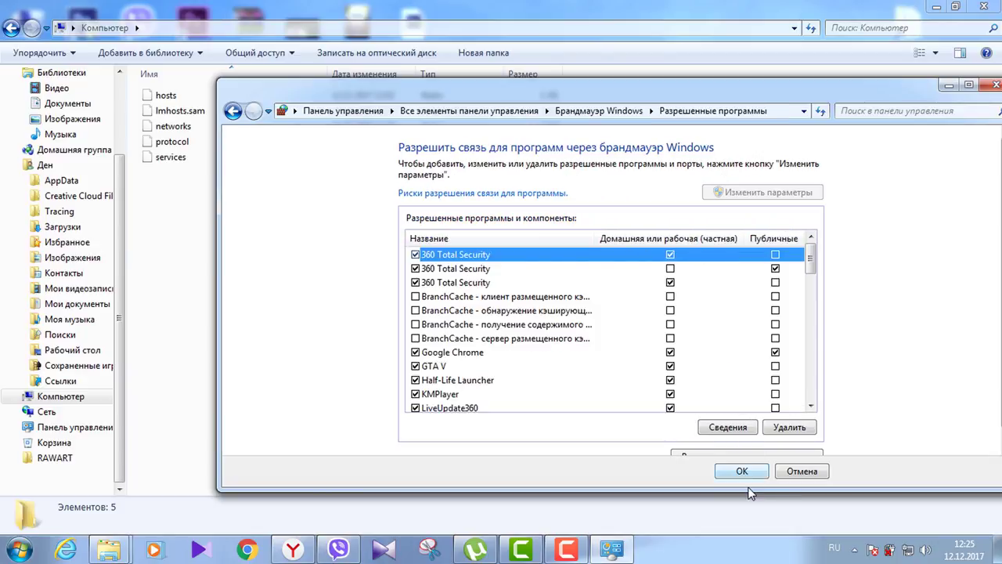
left_click_drag(747, 488, 736, 560)
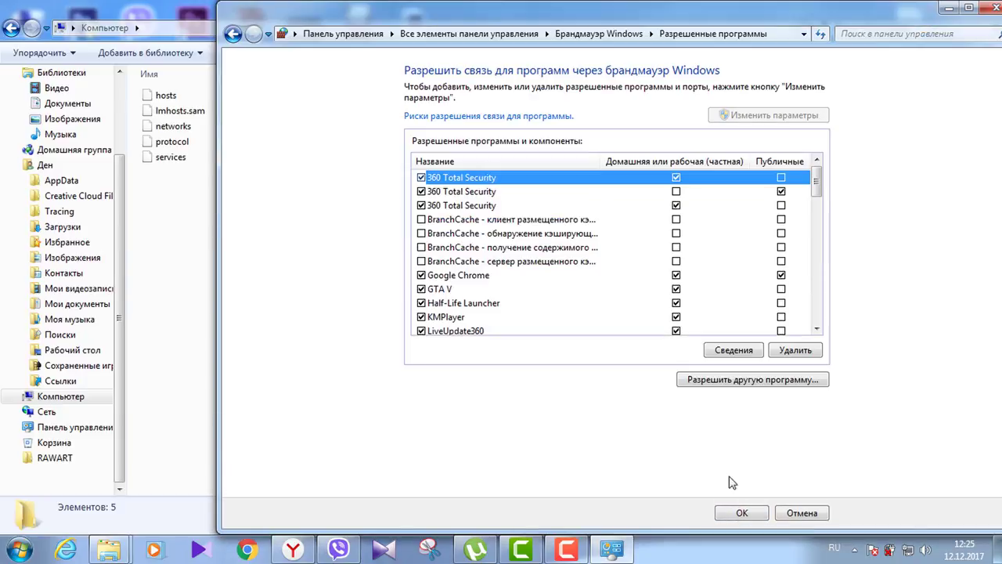
Add KMPlayer to the firewall's list of allowed programs and components
left_click(737, 381)
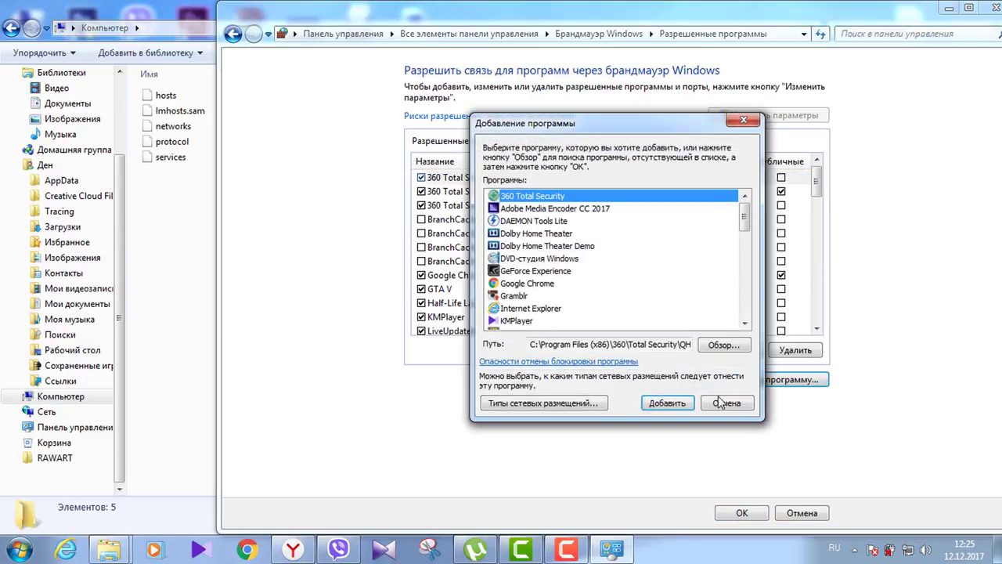
scroll(537, 324, "down", 1)
left_click(519, 286)
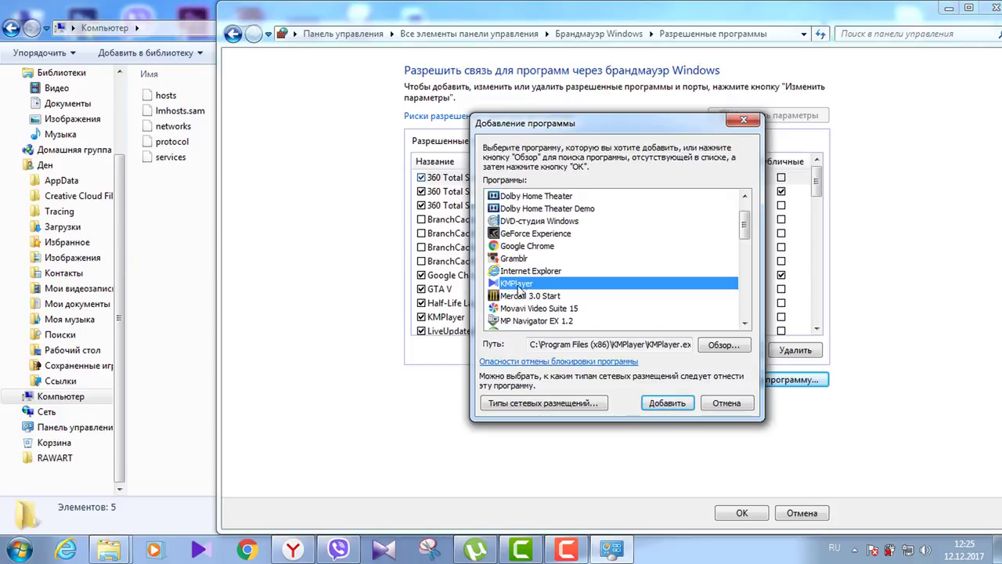
left_click(670, 403)
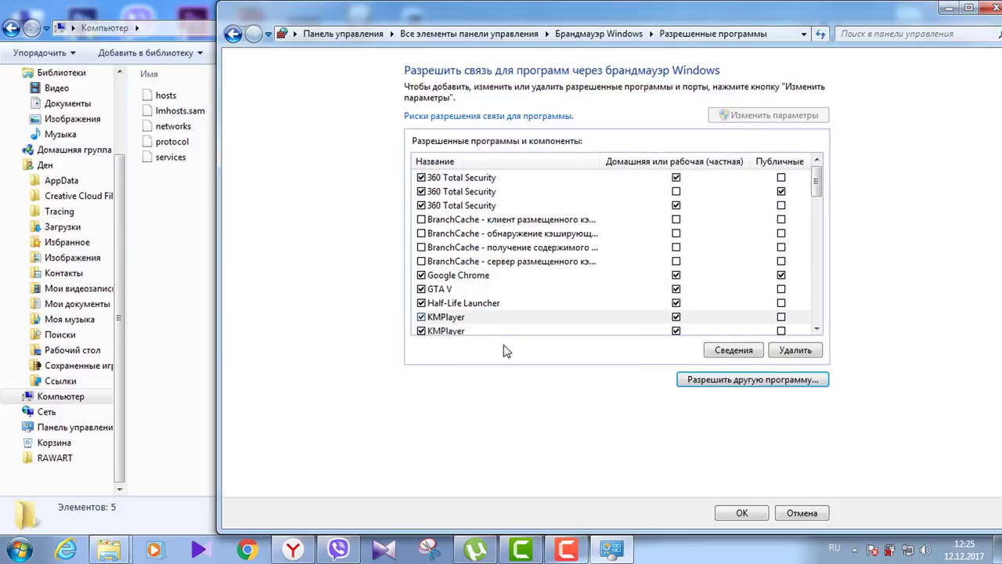
Disallow both KMPlayer entries in the firewall's allowed programs list and confirm the changes
left_click(421, 317)
left_click(422, 330)
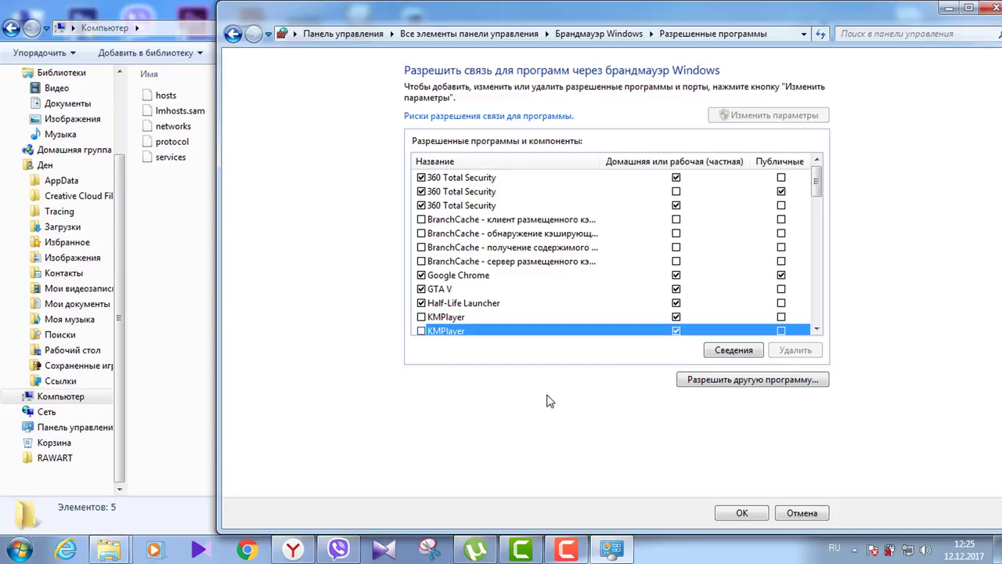
left_click(742, 516)
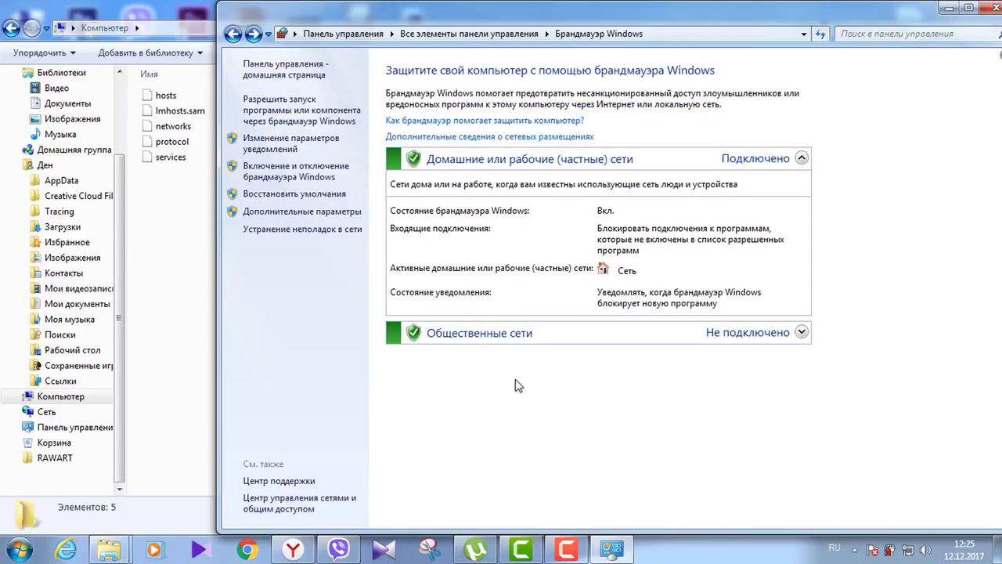
Start a new inbound rule of the program type in the firewall's advanced settings
left_click(332, 213)
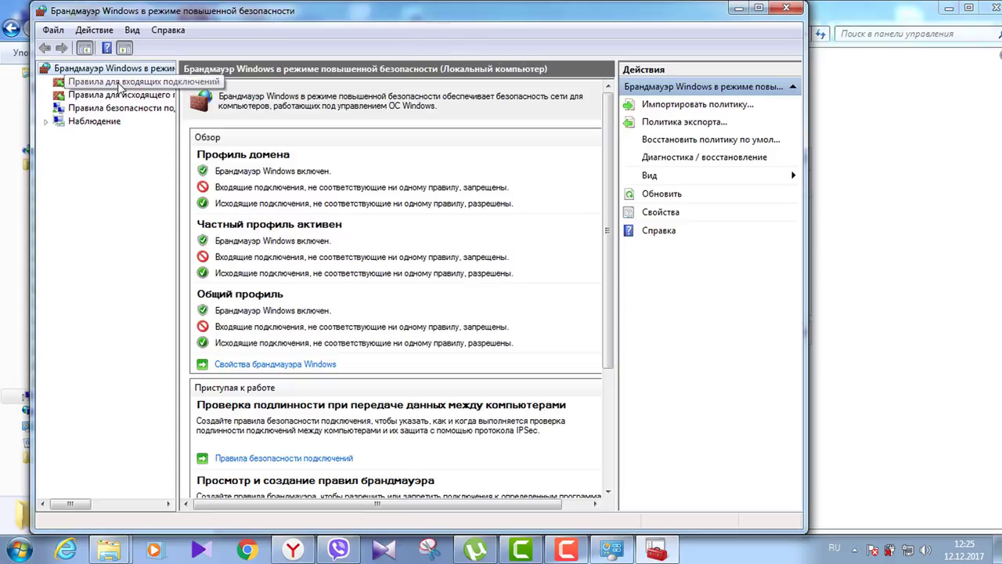
left_click(118, 82)
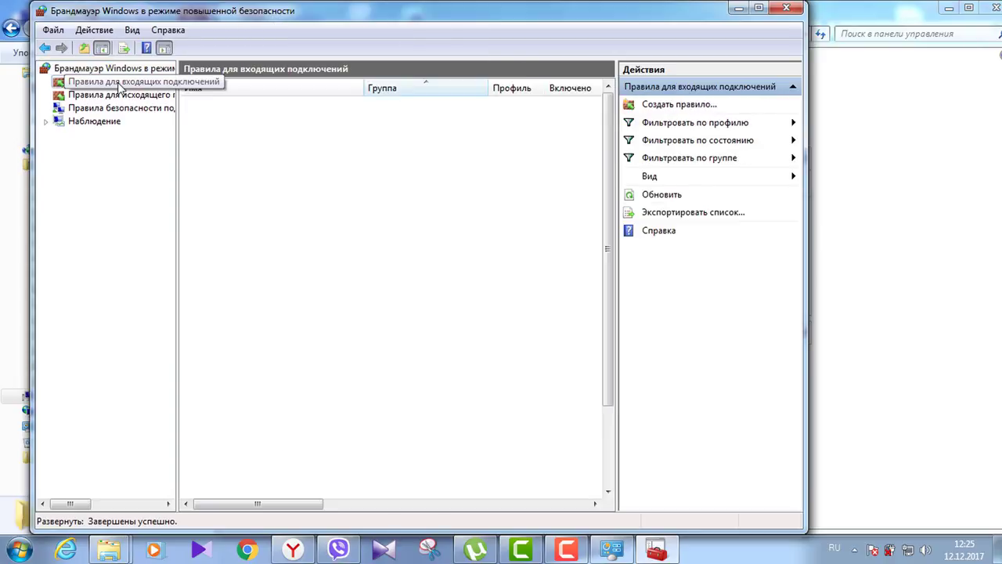
left_click(105, 30)
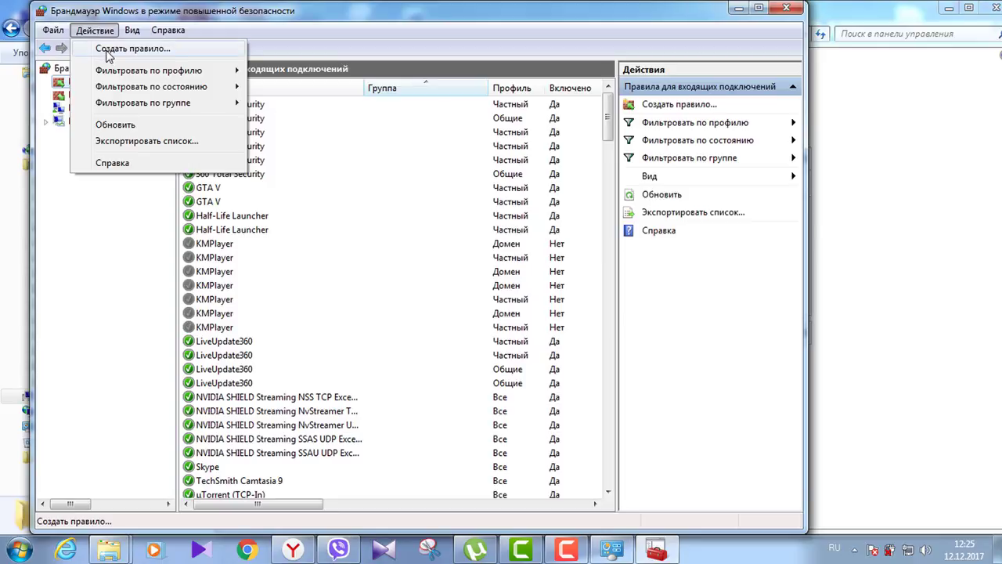
left_click(107, 50)
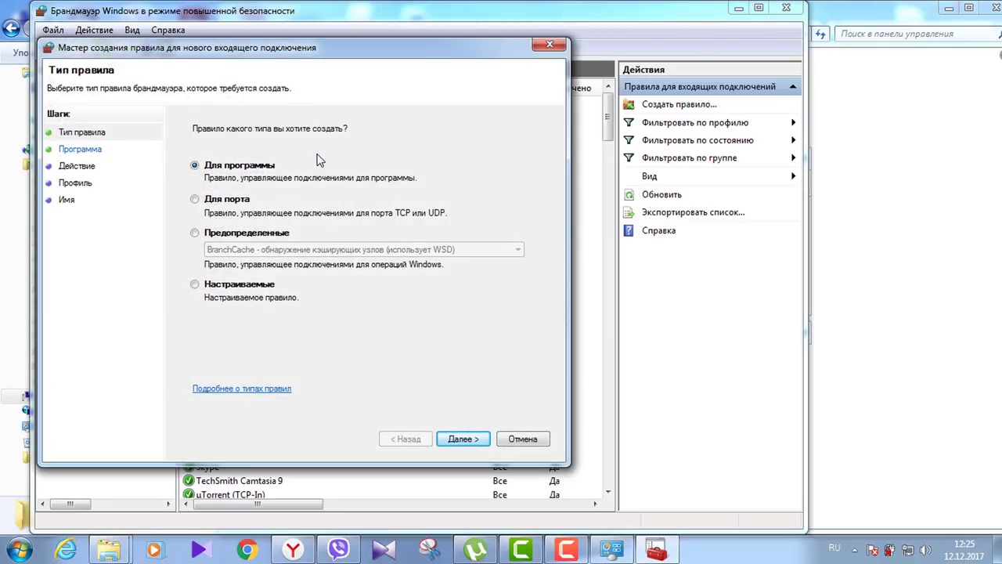
left_click_drag(333, 49, 666, 82)
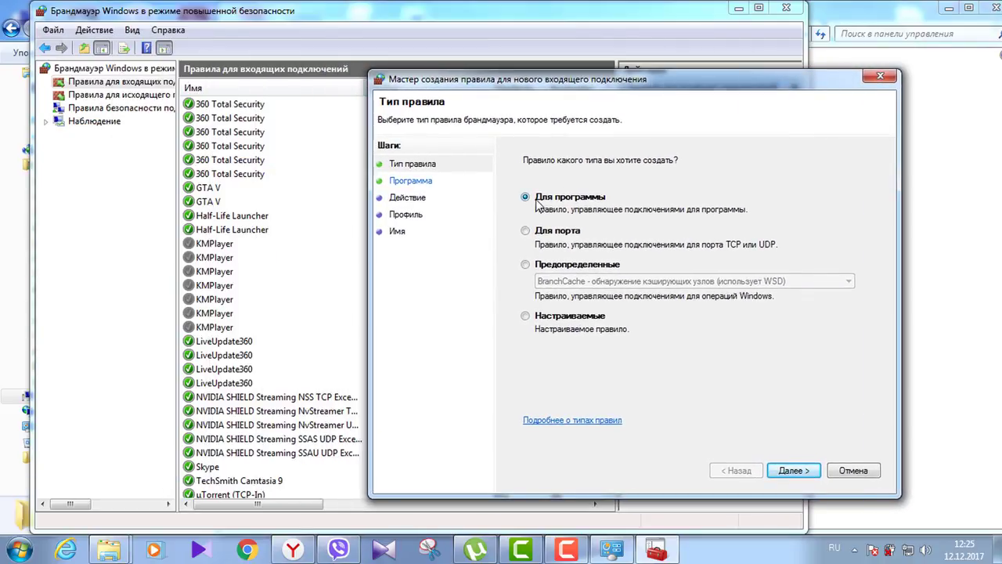
left_click(804, 474)
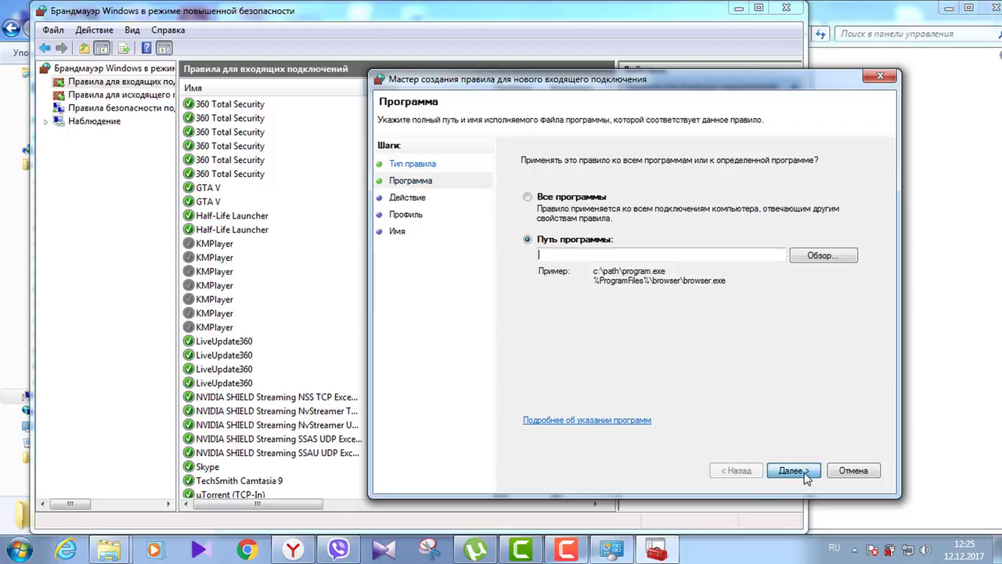
Set the rule's program path to the KMPlayer application in the Program Files (x86)\KMPlayer folder
left_click(827, 256)
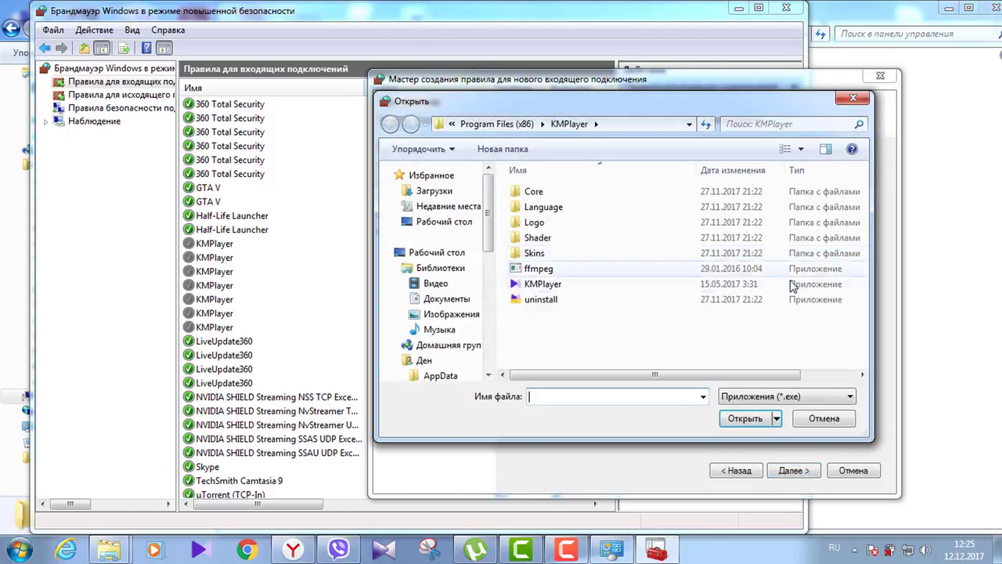
left_click(539, 286)
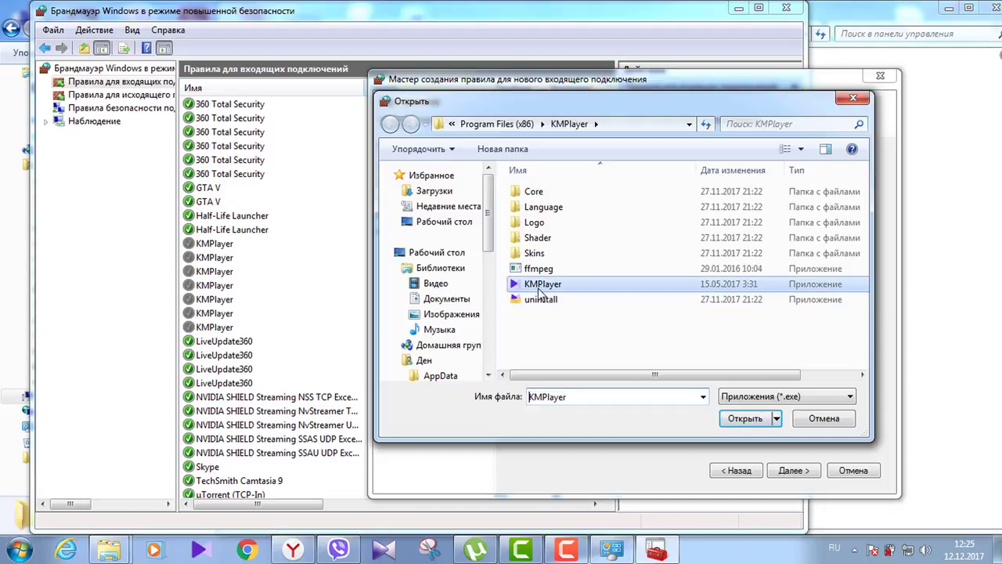
left_click(748, 418)
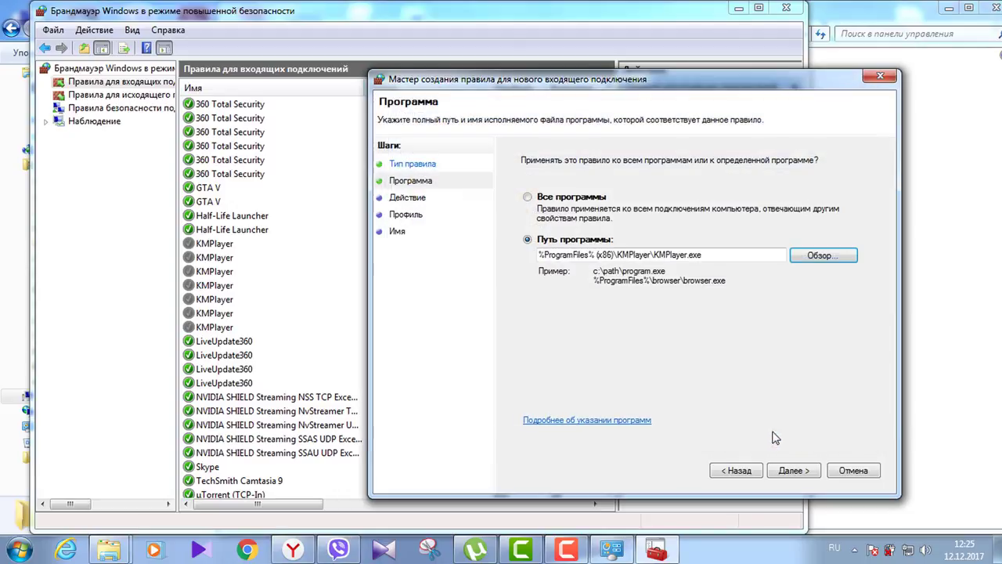
left_click(787, 472)
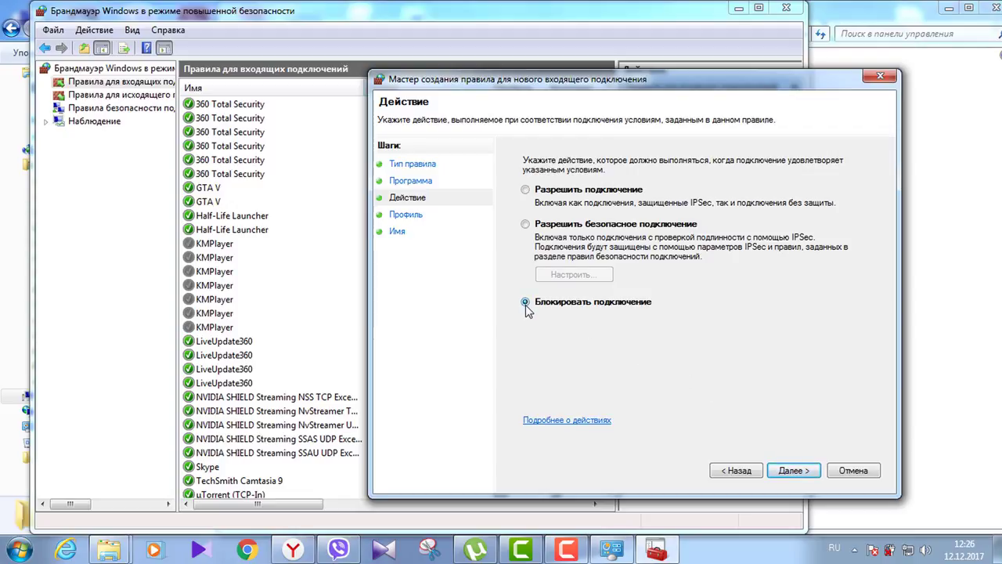
Make the rule block the connection, keep the default profiles, and create it under the name "Блокировка рекламмы в КМП"
left_click(795, 472)
left_click(812, 472)
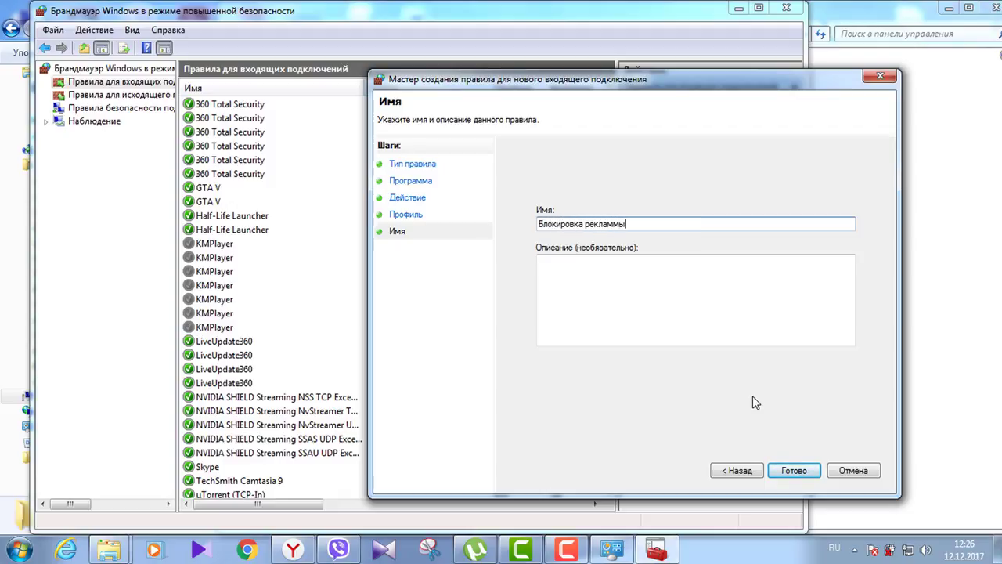
type("Блокировка рекламы в КМП")
left_click(799, 476)
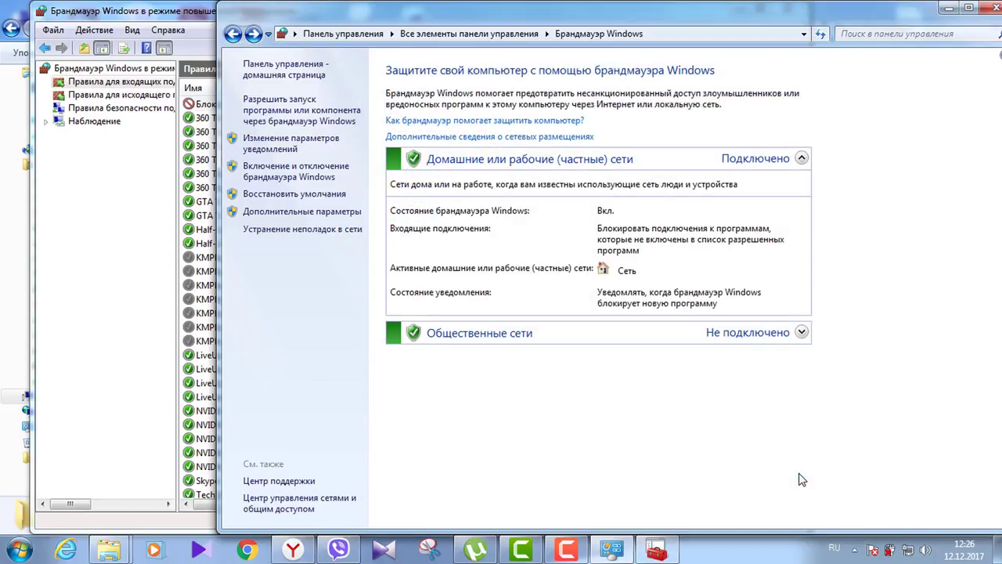
Check the new blocking rule in the inbound rules list and close both firewall windows
left_click(132, 254)
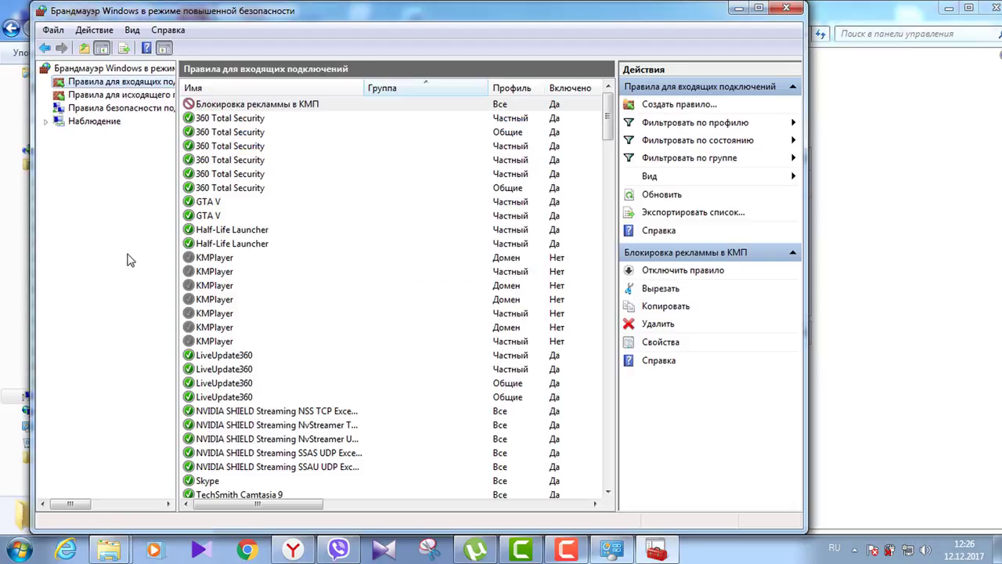
left_click(252, 109)
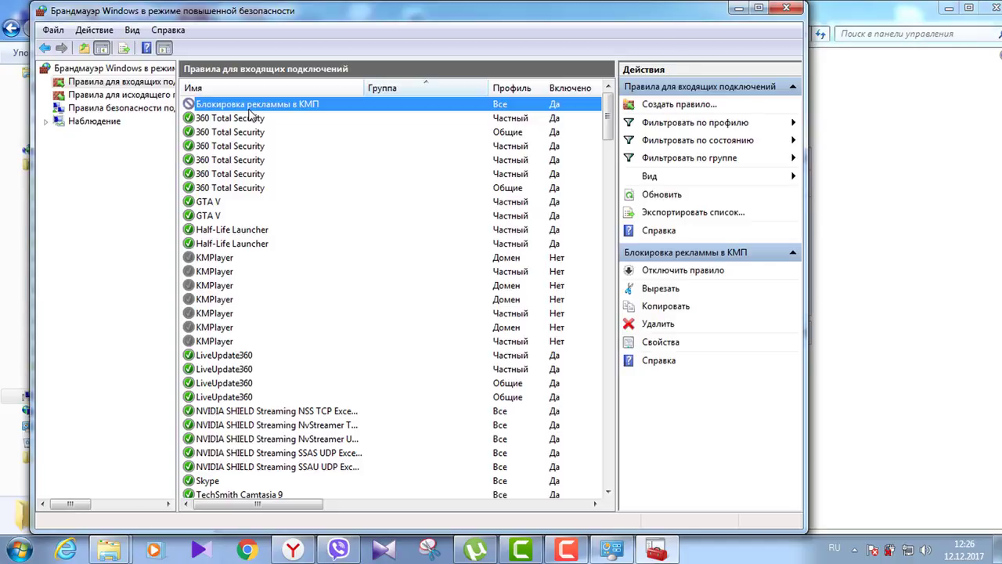
left_click(787, 8)
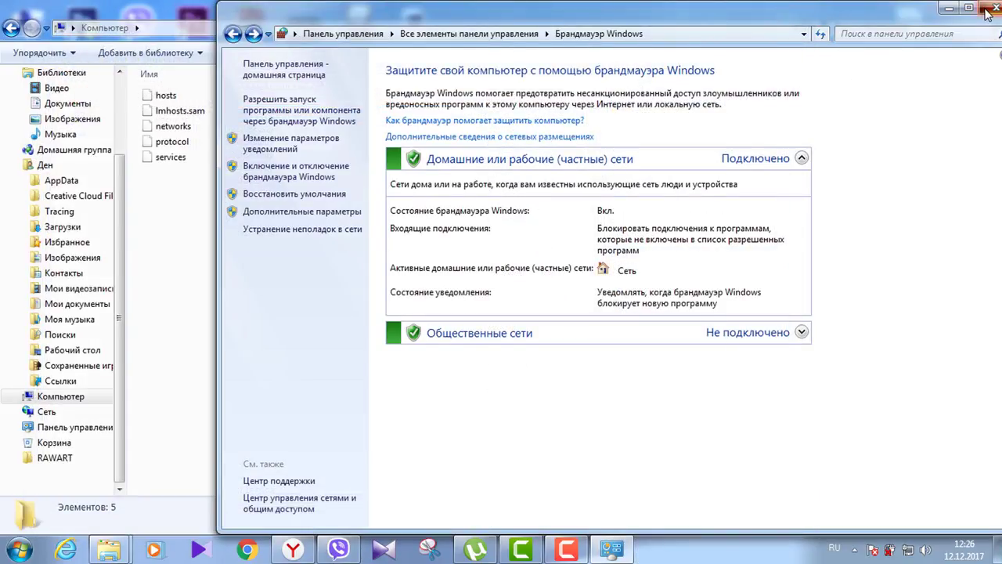
left_click(987, 10)
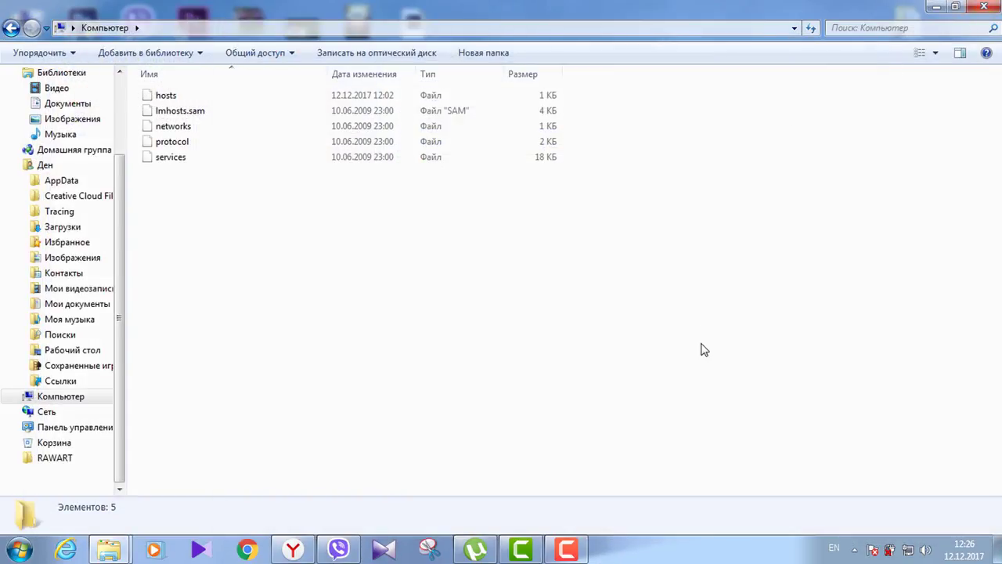